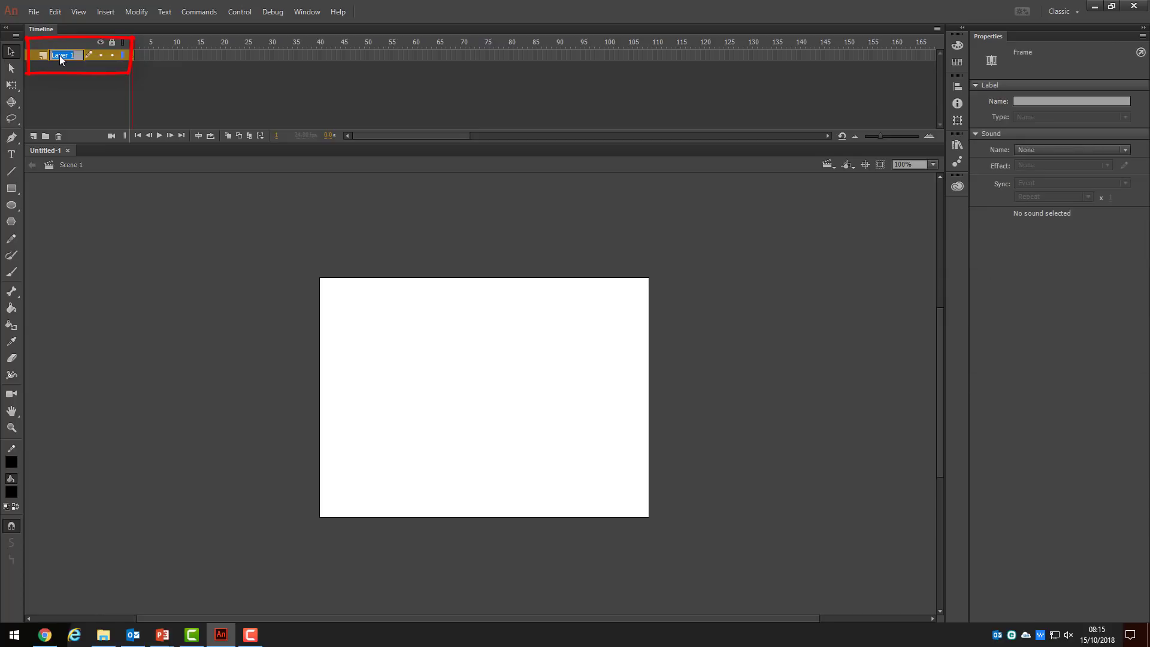
Step: Rename the layer as Head and set the Oval tool's fill to light pink #FFCCCC
{"action": "type", "text": "Head"}
{"action": "key", "text": "Return"}
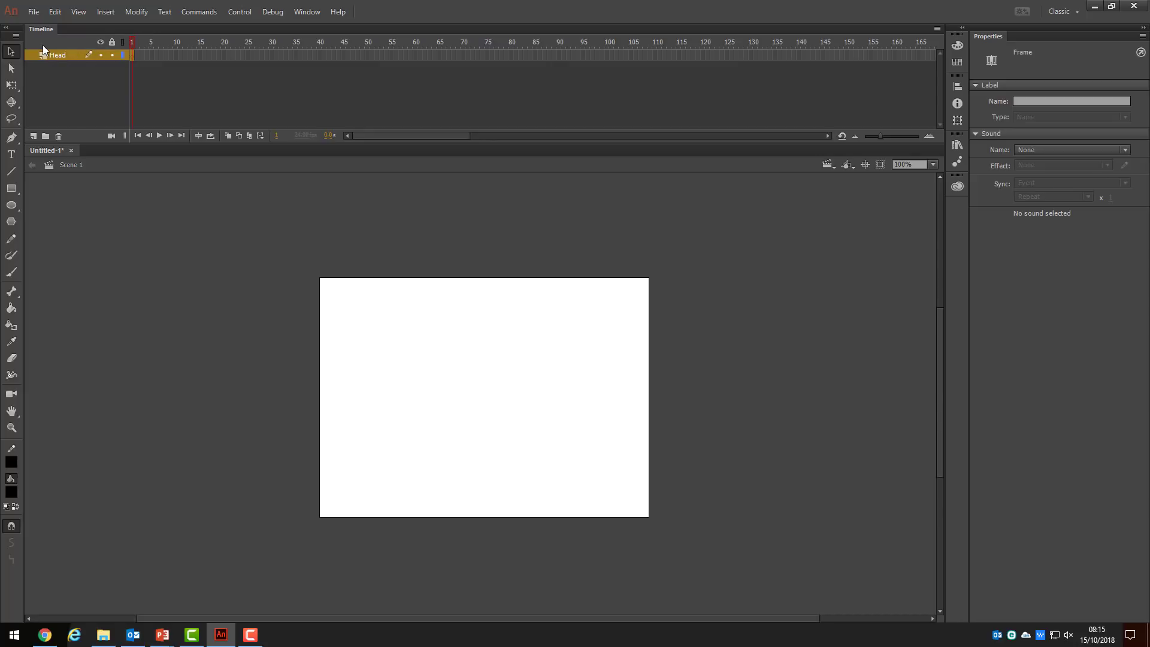
{"action": "left_click", "coordinate": [12, 206]}
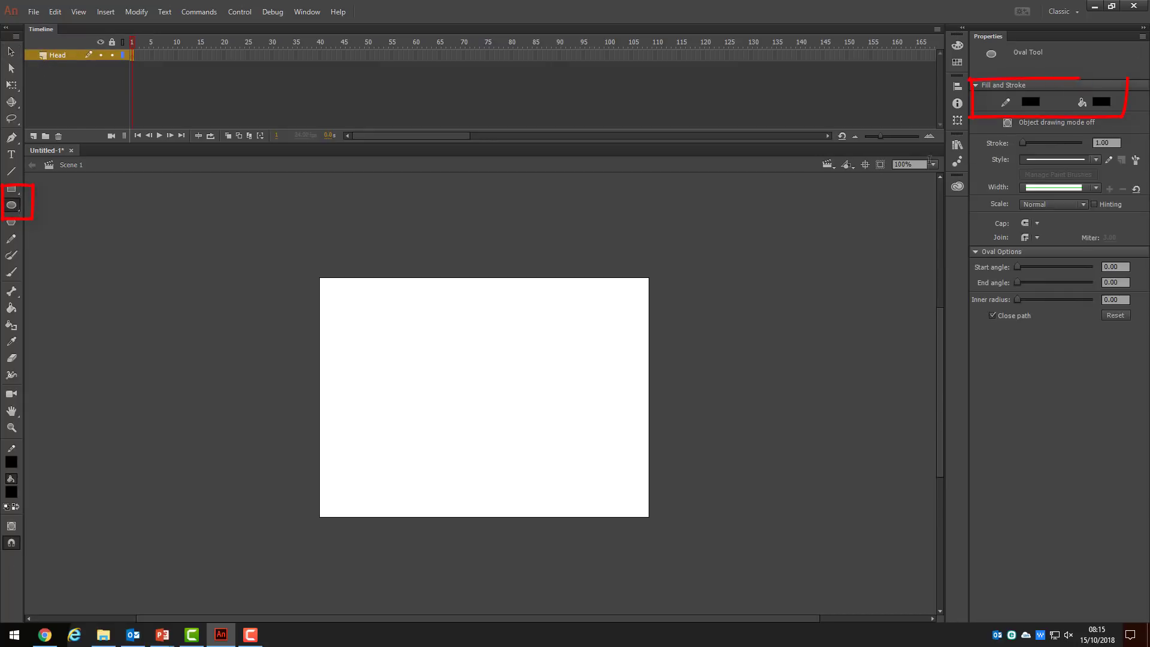
{"action": "left_click", "coordinate": [1102, 102]}
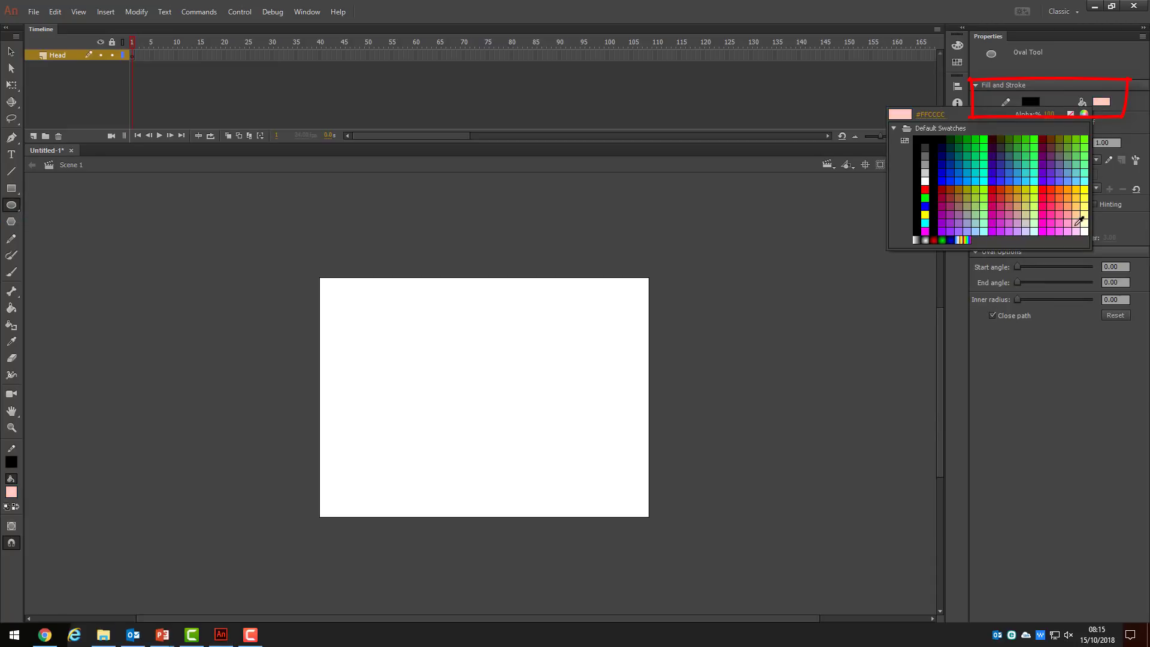
{"action": "left_click", "coordinate": [1077, 224]}
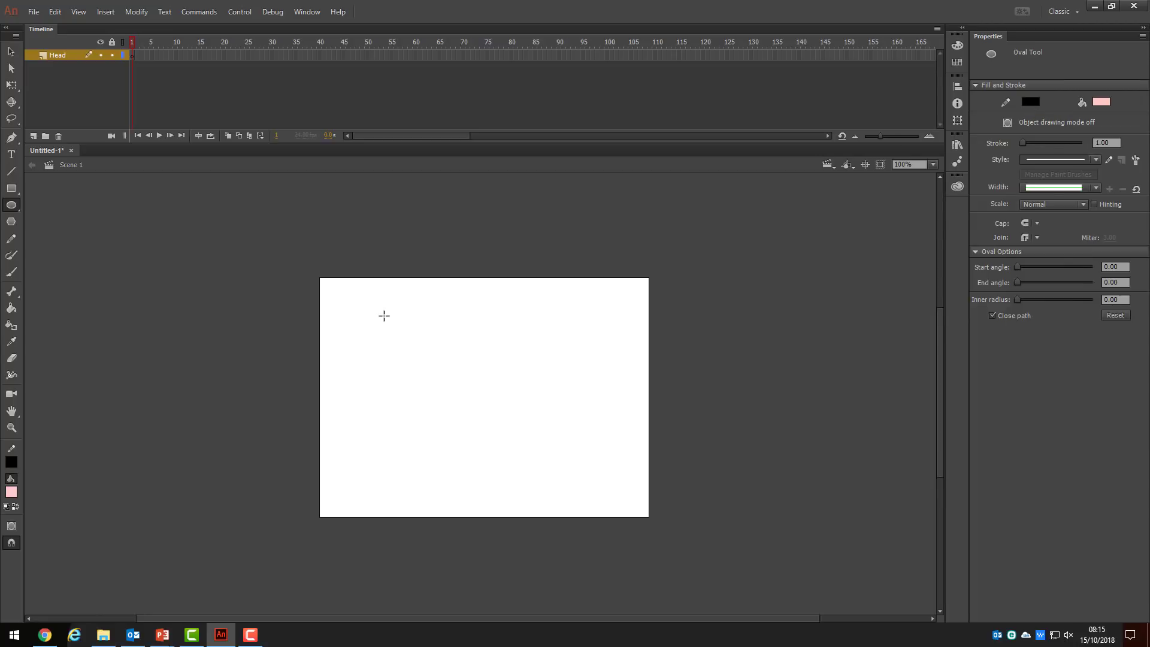
{"action": "mouse_move", "coordinate": [381, 315]}
{"action": "left_mouse_down"}
{"action": "mouse_move", "coordinate": [476, 379]}
{"action": "mouse_move", "coordinate": [579, 481]}
{"action": "left_mouse_up"}
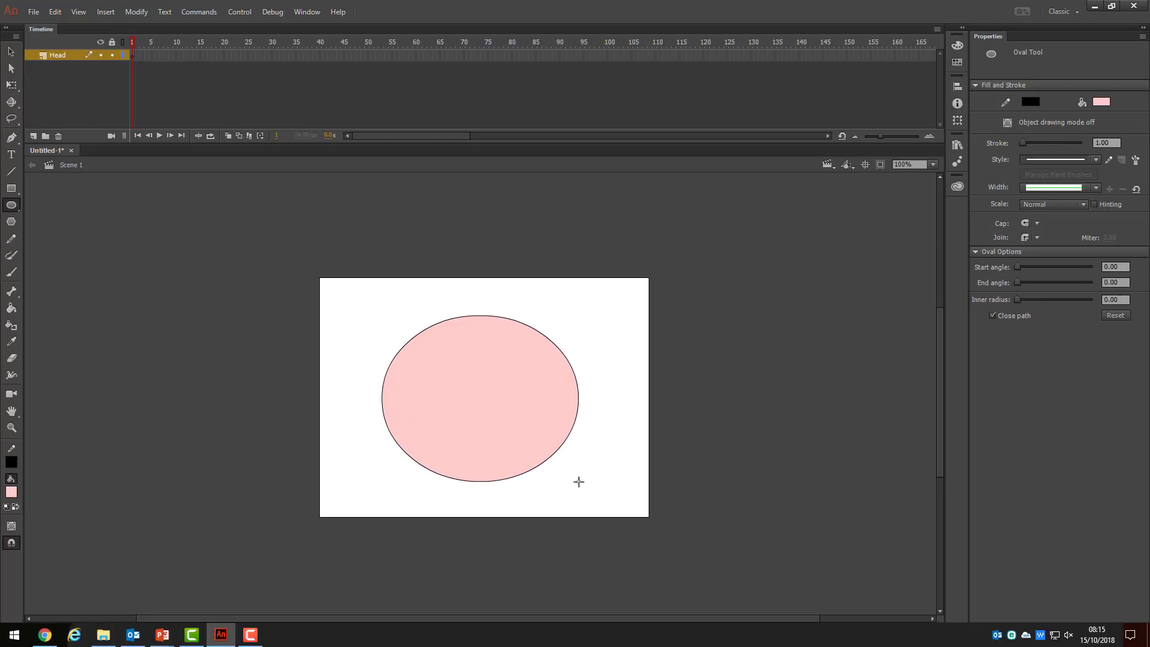
{"action": "left_click", "coordinate": [11, 52]}
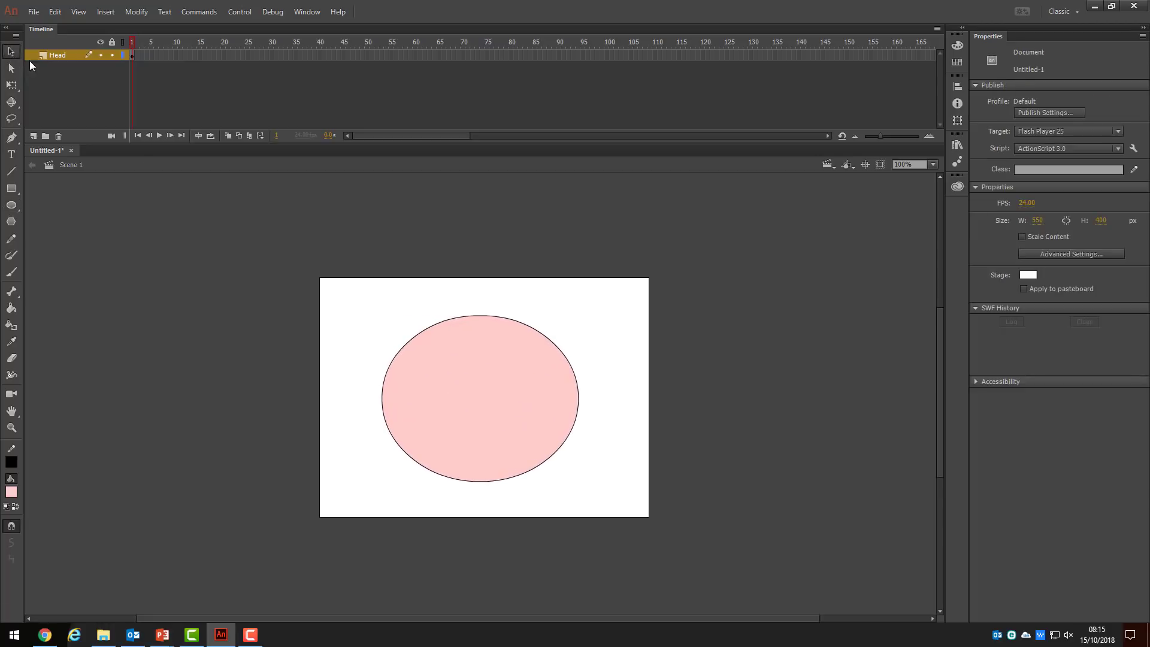
{"action": "left_click_drag", "start_coordinate": [326, 275], "coordinate": [614, 494]}
{"action": "key", "text": "Delete"}
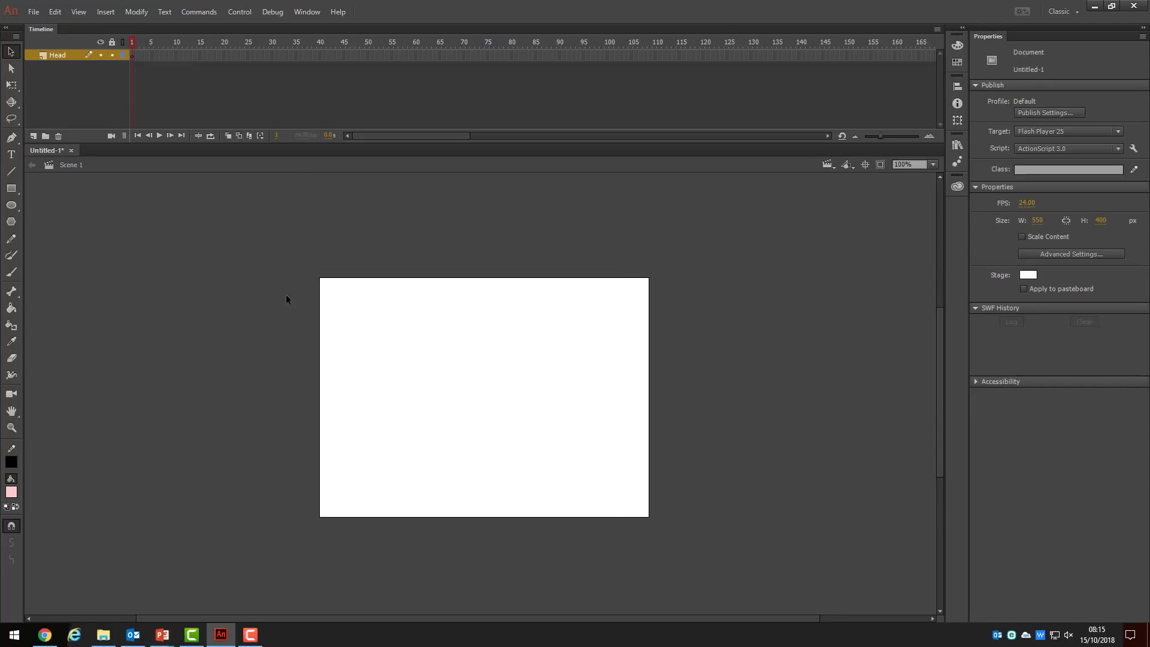
Step: Draw a large pink circle for the head mid-stage, with small overlapping ovals for the chin and both ears
{"action": "left_click", "coordinate": [11, 205]}
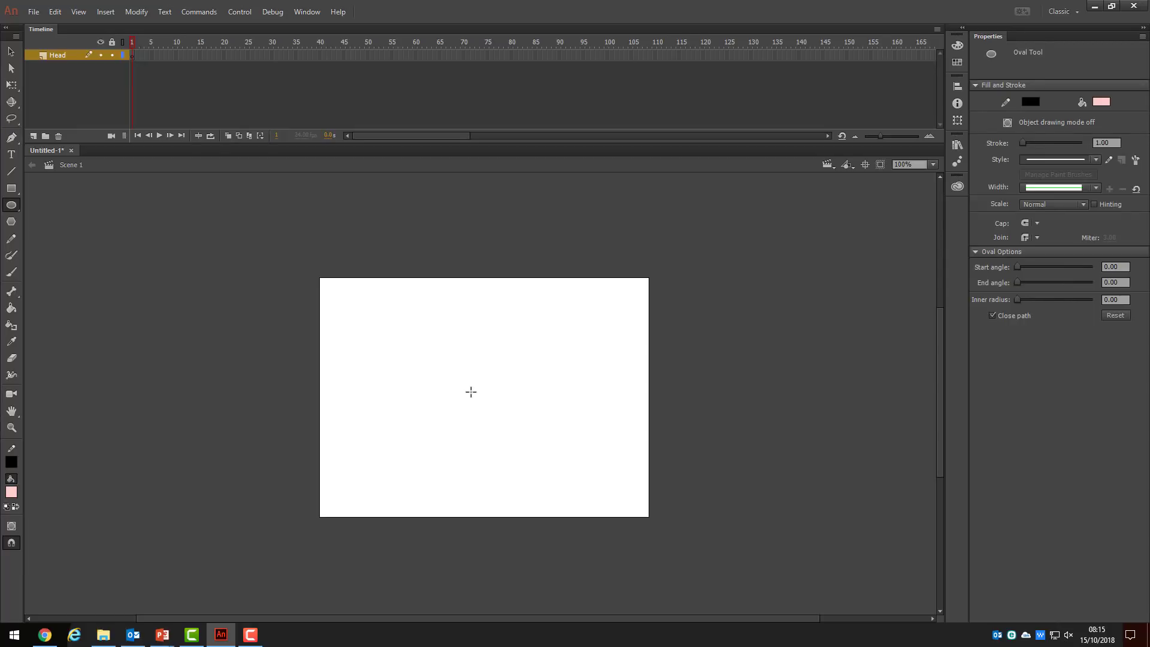
{"action": "left_click_drag", "start_coordinate": [474, 394], "coordinate": [554, 475]}
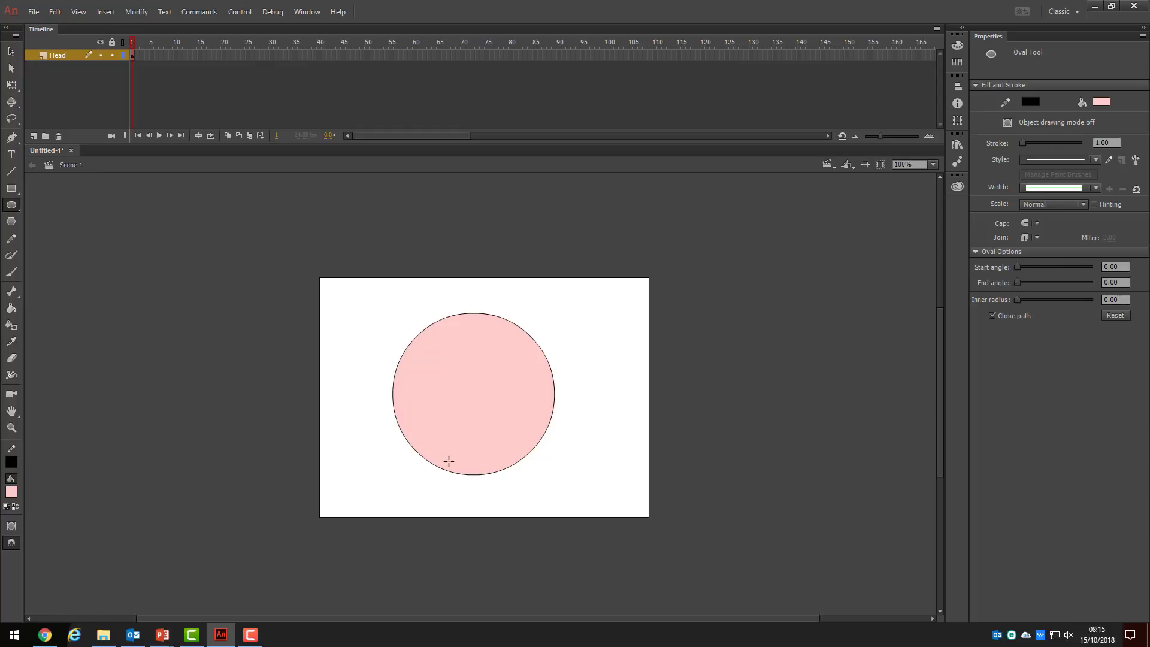
{"action": "left_click_drag", "start_coordinate": [449, 461], "coordinate": [502, 483]}
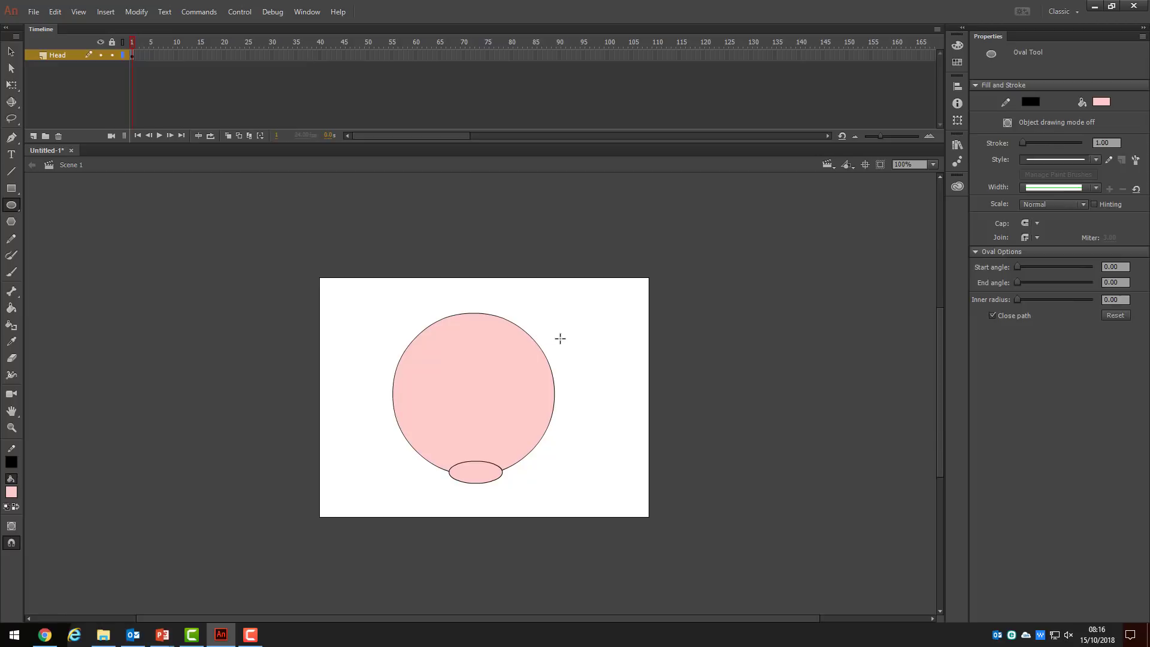
{"action": "left_click_drag", "start_coordinate": [560, 339], "coordinate": [541, 402]}
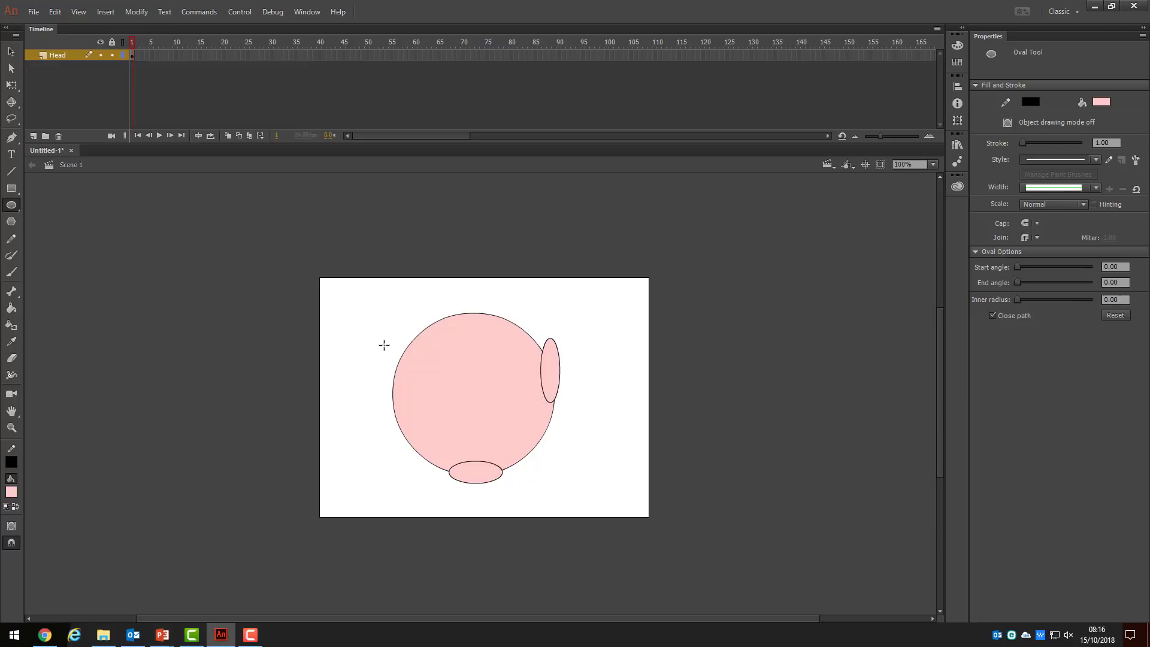
{"action": "left_click_drag", "start_coordinate": [383, 344], "coordinate": [404, 408]}
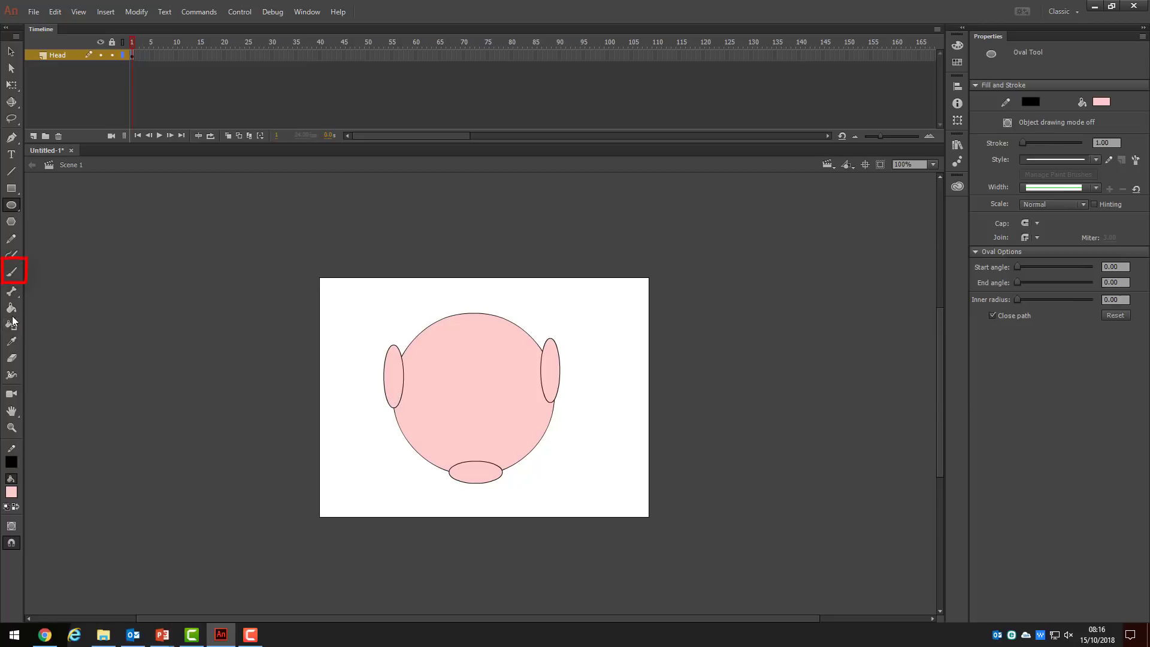
Step: Paint over the overlapping outlines between the head and the ears and chin with the pink Brush tool
{"action": "left_click", "coordinate": [13, 274]}
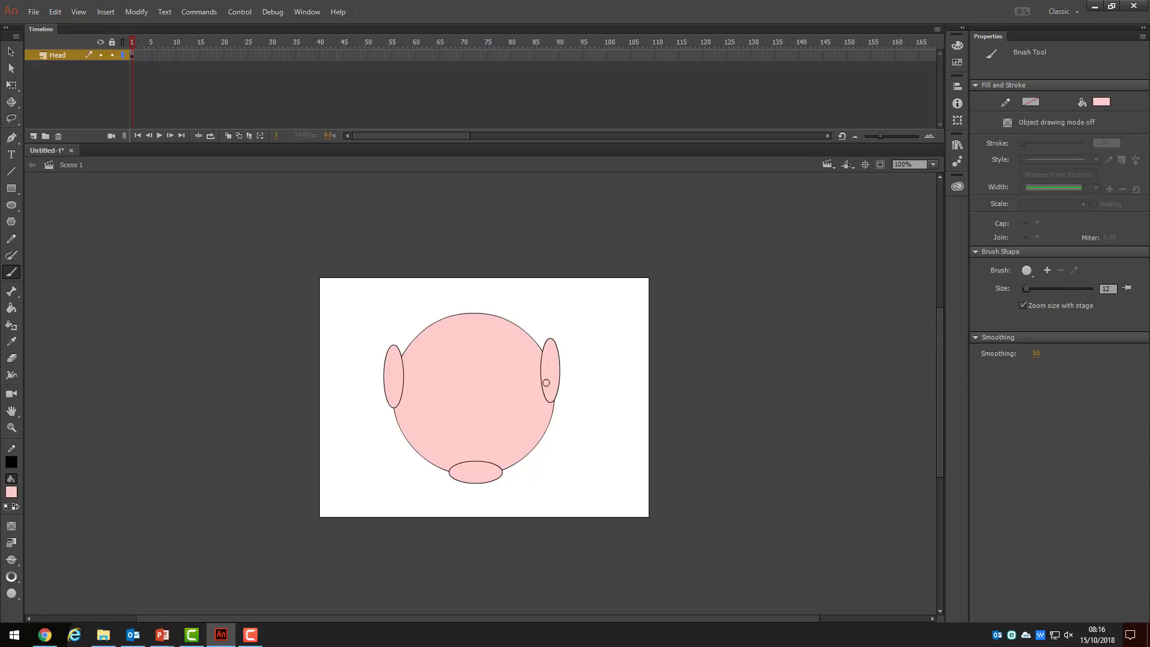
{"action": "left_click_drag", "start_coordinate": [544, 397], "coordinate": [541, 358]}
{"action": "left_click_drag", "start_coordinate": [402, 362], "coordinate": [400, 401]}
{"action": "left_click_drag", "start_coordinate": [451, 468], "coordinate": [497, 465]}
Step: Draw a narrow pink oval inside each ear with the Oval tool
{"action": "left_click", "coordinate": [14, 206]}
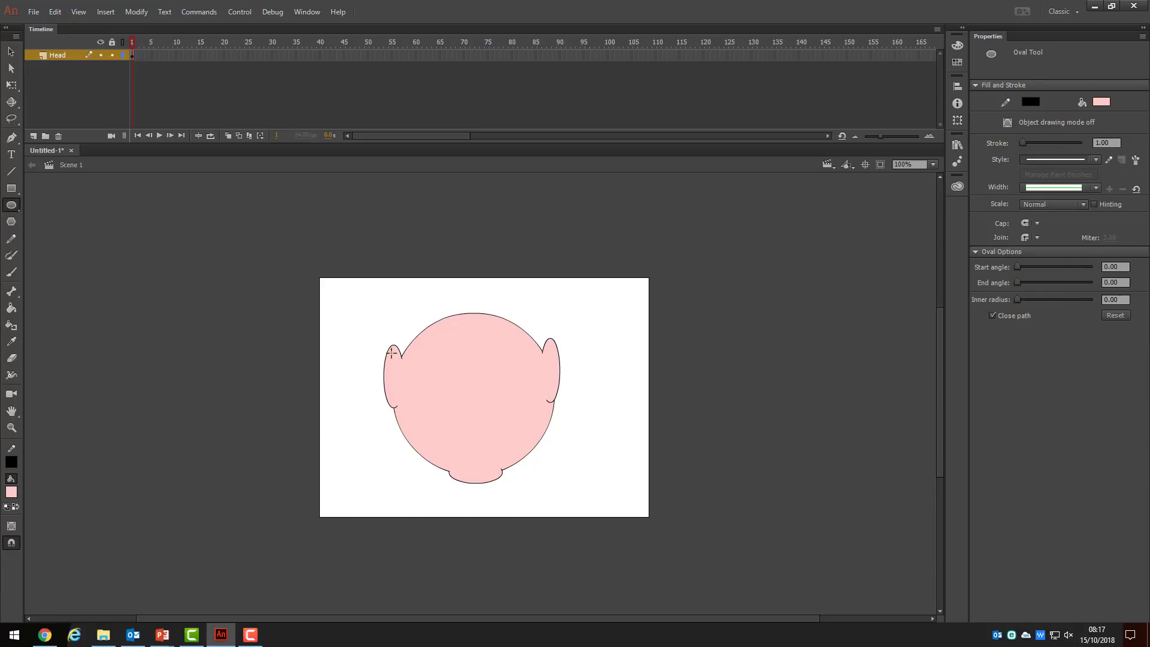
{"action": "left_click_drag", "start_coordinate": [392, 353], "coordinate": [398, 394]}
{"action": "left_click_drag", "start_coordinate": [550, 346], "coordinate": [545, 392]}
Step: Brush pink over the face-side edges of both inner-ear ovals to leave open curves
{"action": "left_click", "coordinate": [11, 272]}
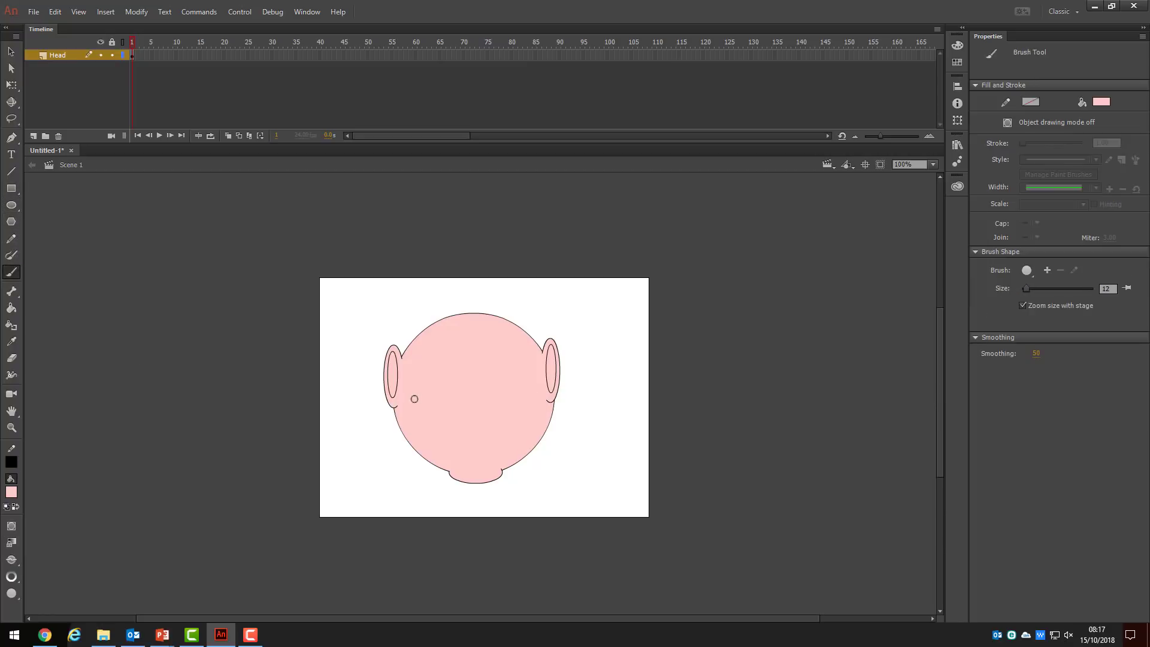
{"action": "left_click_drag", "start_coordinate": [395, 387], "coordinate": [397, 361]}
{"action": "left_click_drag", "start_coordinate": [547, 385], "coordinate": [546, 356]}
Step: Set the brush to dark brown at size 5 and draw a closed wavy hair outline across the top of the head
{"action": "left_click", "coordinate": [1094, 104]}
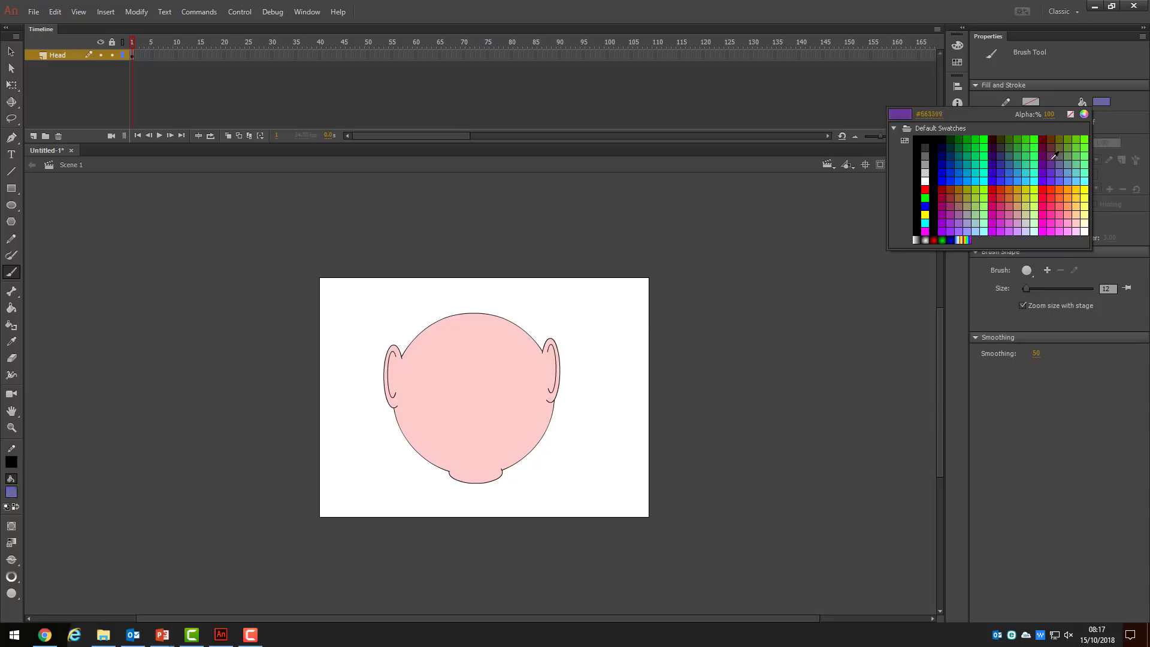
{"action": "left_click", "coordinate": [1052, 139]}
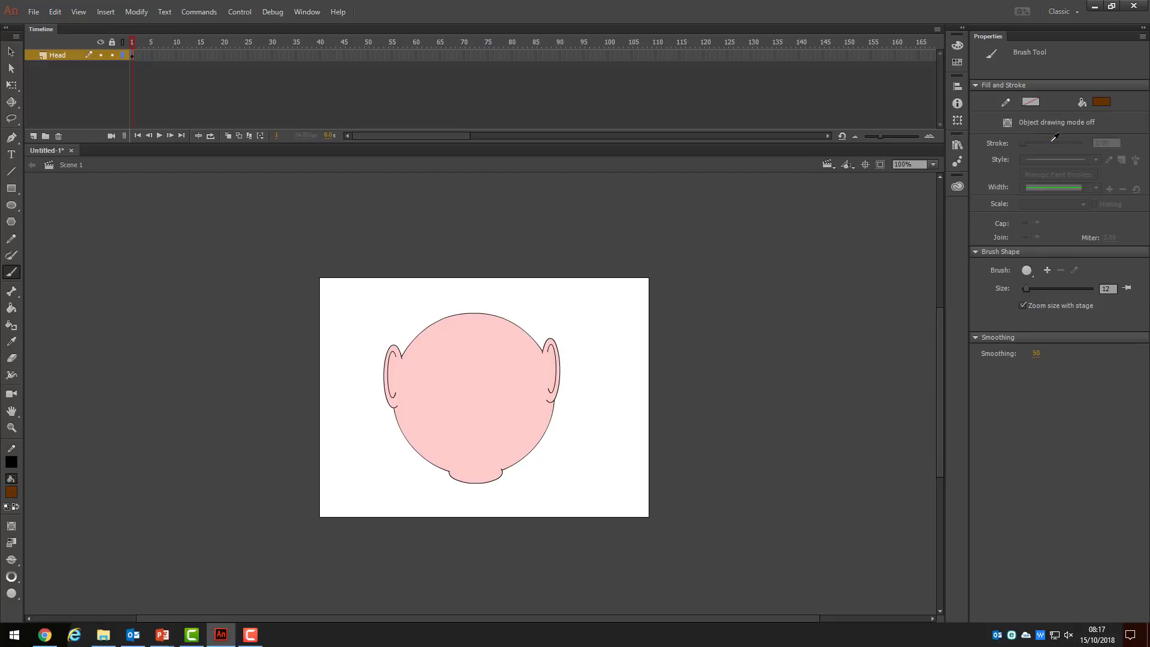
{"action": "left_click", "coordinate": [1105, 289]}
{"action": "type", "text": "5"}
{"action": "key", "text": "Return"}
{"action": "left_click_drag", "start_coordinate": [528, 345], "coordinate": [451, 338]}
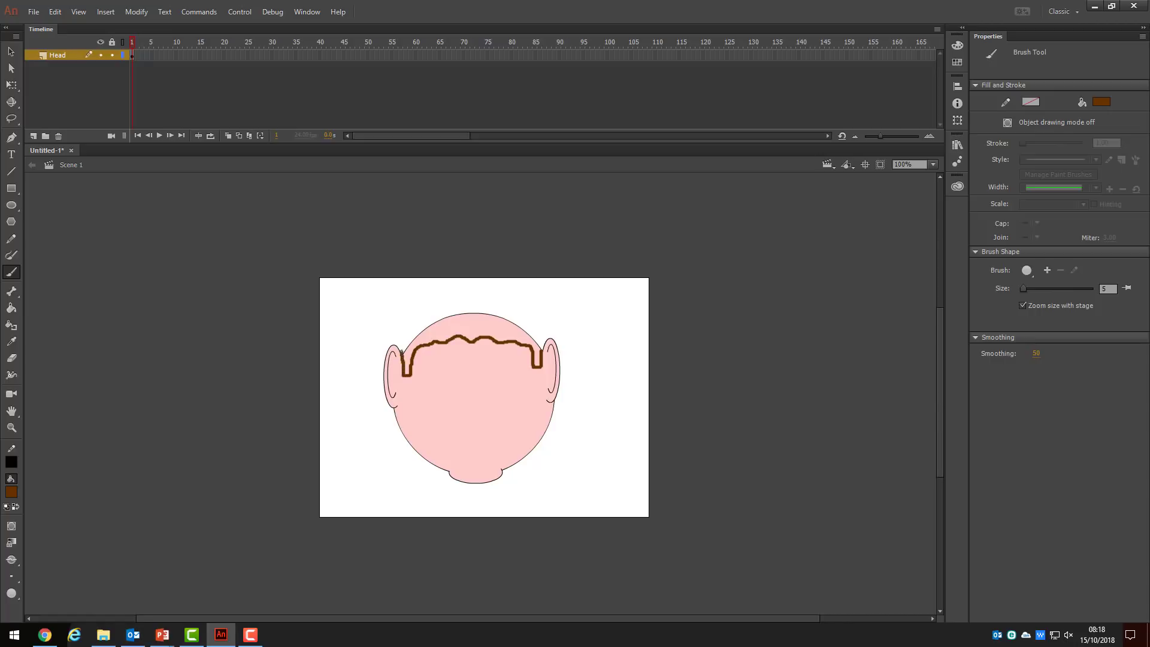
{"action": "mouse_move", "coordinate": [400, 331]}
{"action": "left_mouse_down"}
{"action": "mouse_move", "coordinate": [449, 303]}
{"action": "mouse_move", "coordinate": [527, 311]}
{"action": "left_mouse_up"}
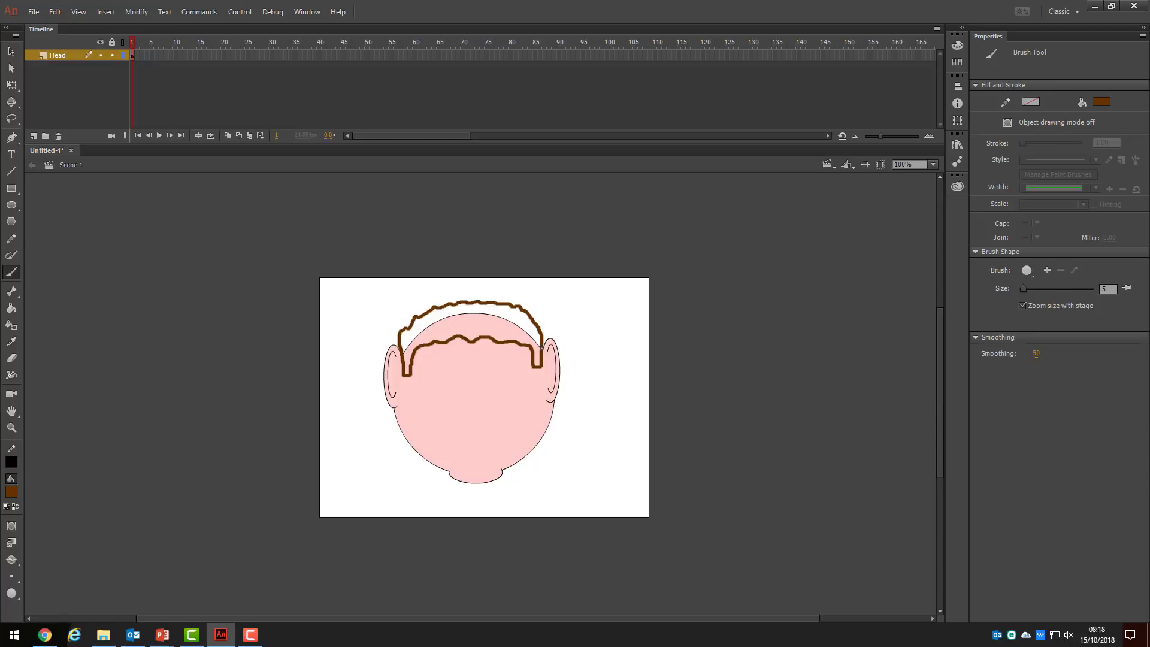
{"action": "left_click_drag", "start_coordinate": [541, 348], "coordinate": [542, 349]}
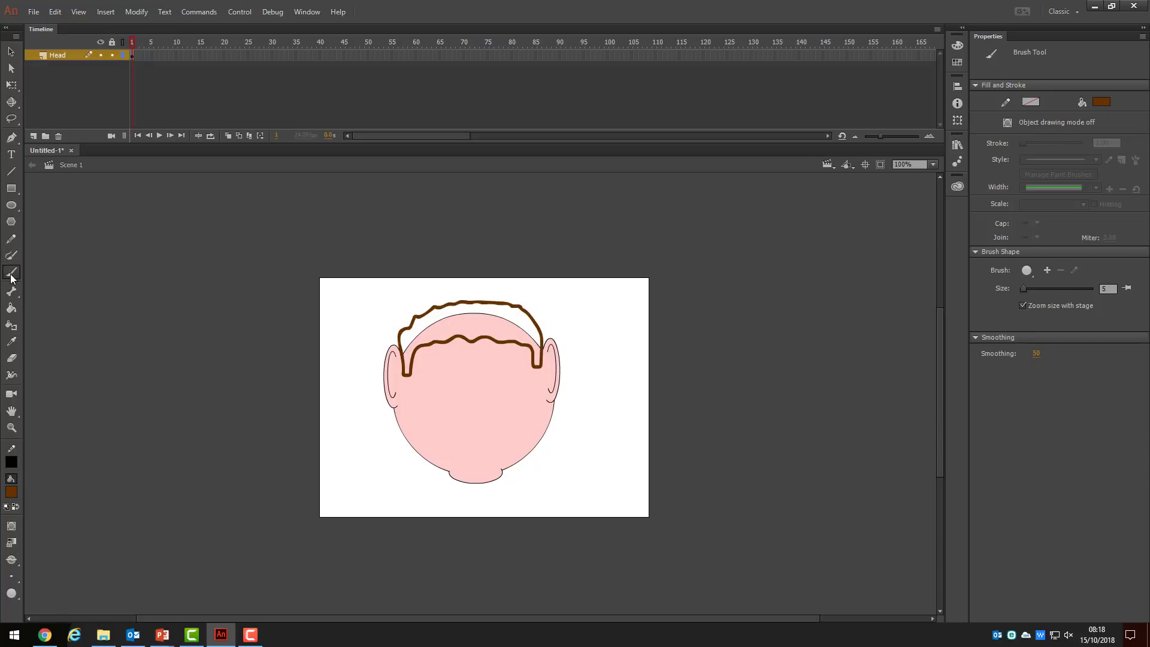
Step: Fill both areas inside the hair outline with dark brown using the Paint Bucket tool
{"action": "left_click", "coordinate": [12, 310]}
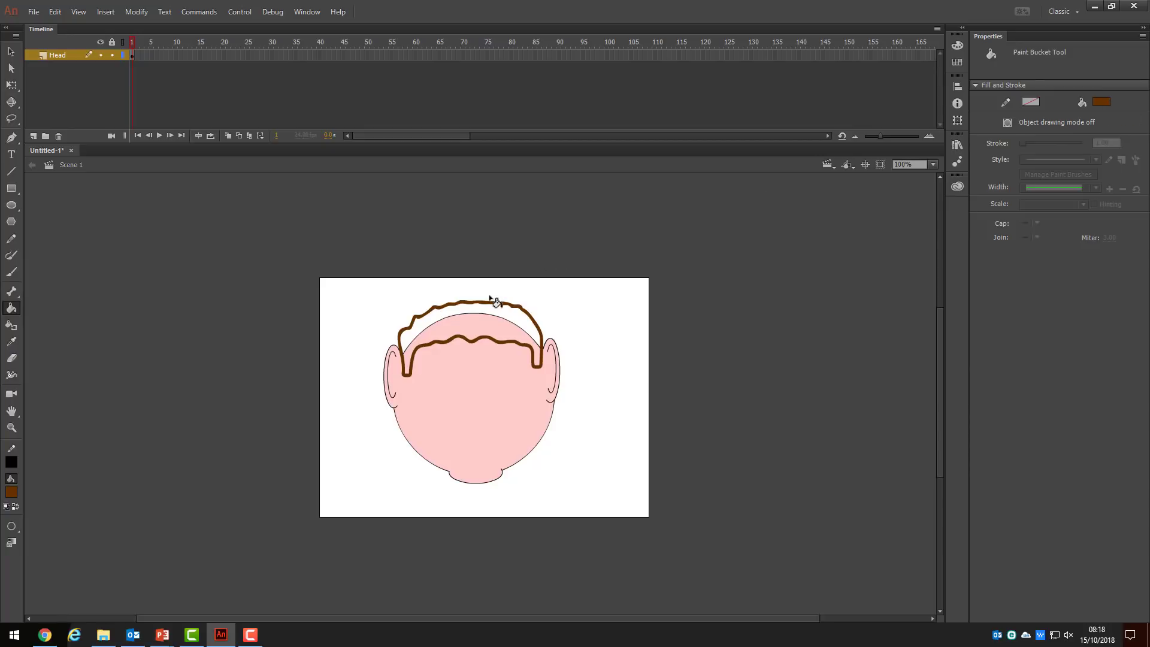
{"action": "left_click", "coordinate": [498, 311]}
{"action": "left_click", "coordinate": [488, 324]}
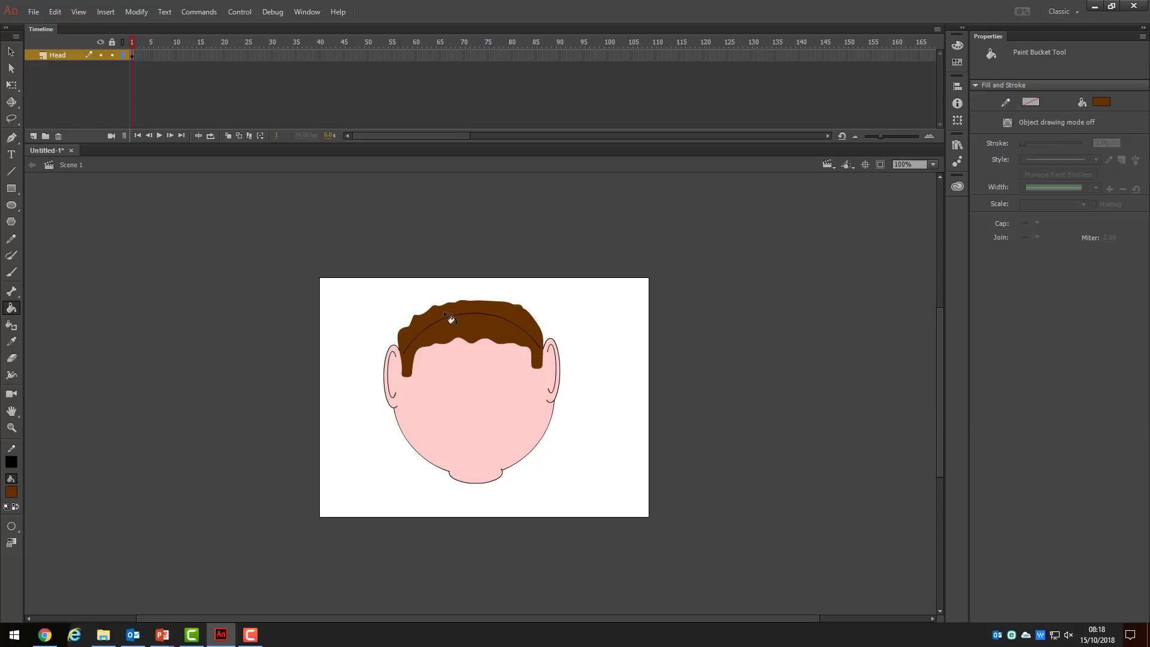
Step: Set the brush size to 12 and paint brown over the head's black outline running through the hair
{"action": "left_click", "coordinate": [13, 273]}
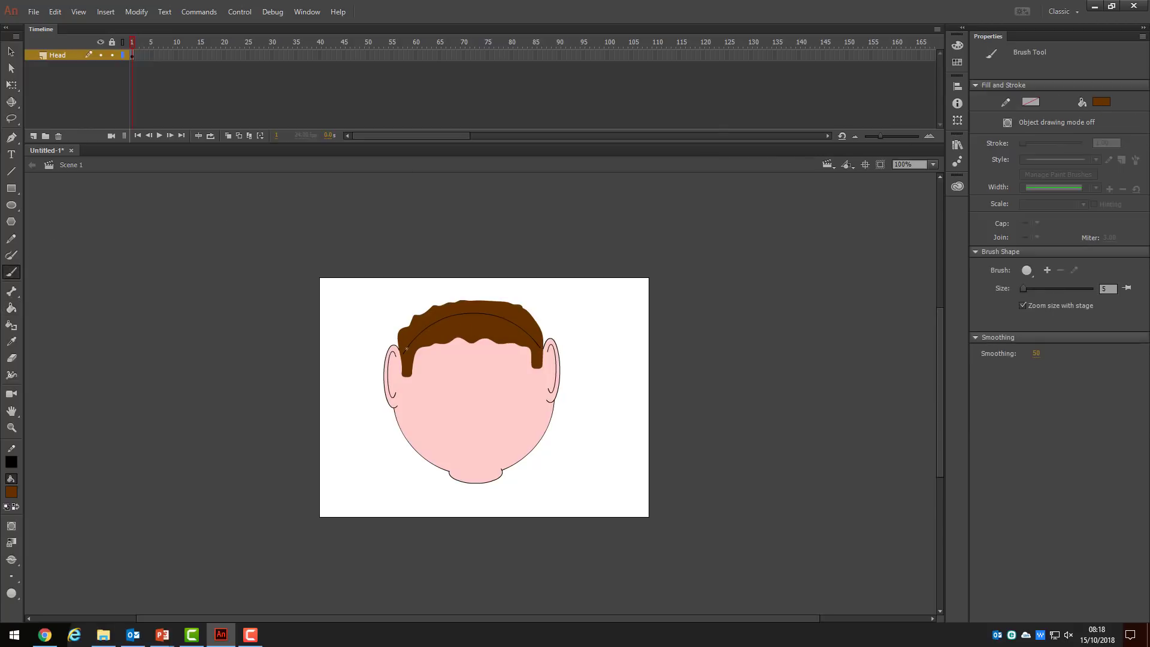
{"action": "left_click", "coordinate": [1113, 290]}
{"action": "key", "text": "Return"}
{"action": "mouse_move", "coordinate": [404, 351]}
{"action": "left_mouse_down"}
{"action": "mouse_move", "coordinate": [464, 314]}
{"action": "mouse_move", "coordinate": [507, 321]}
{"action": "mouse_move", "coordinate": [538, 344]}
{"action": "left_mouse_up"}
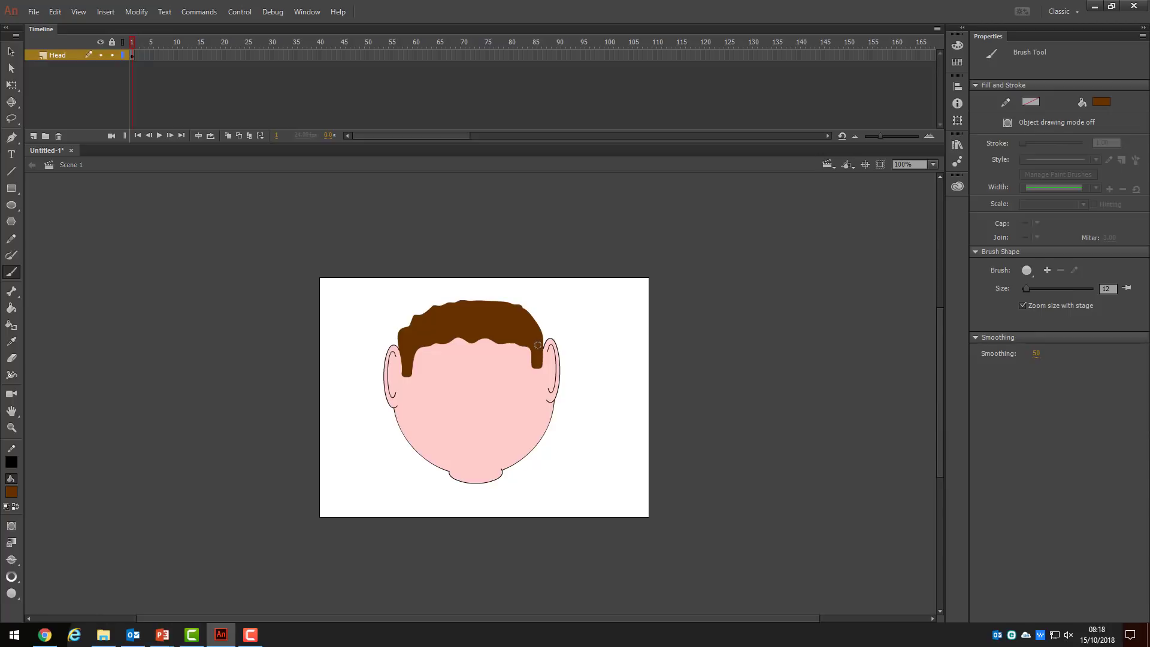